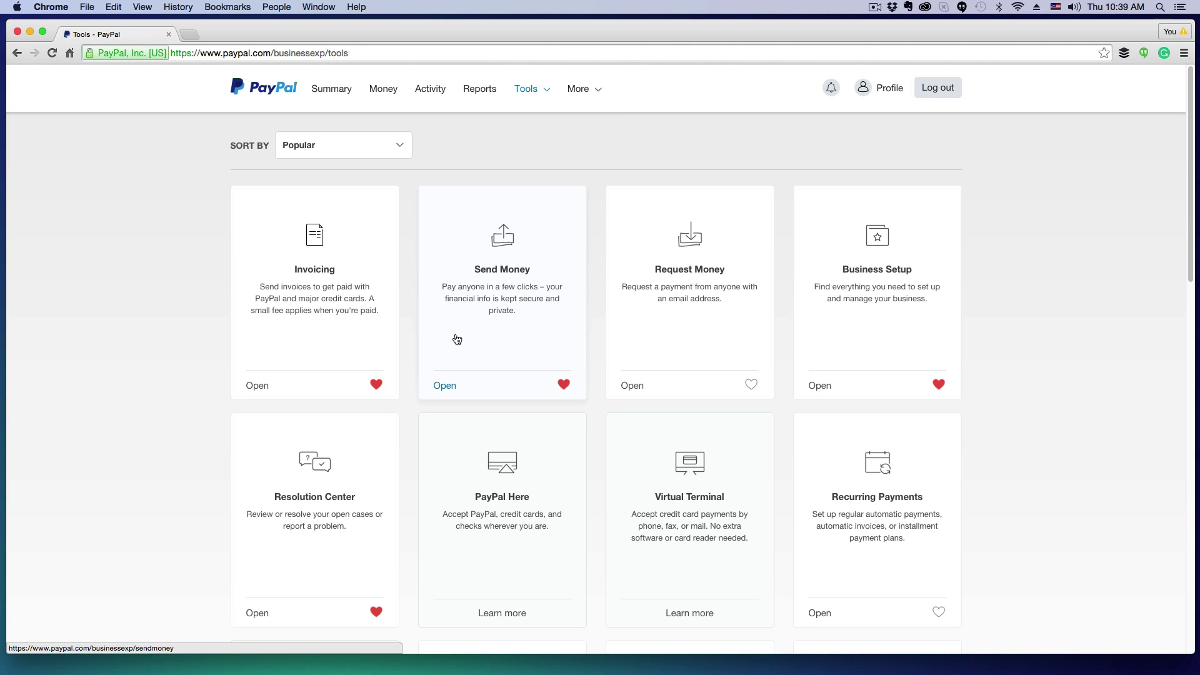
pyautogui.scroll(-5, 552, 380)
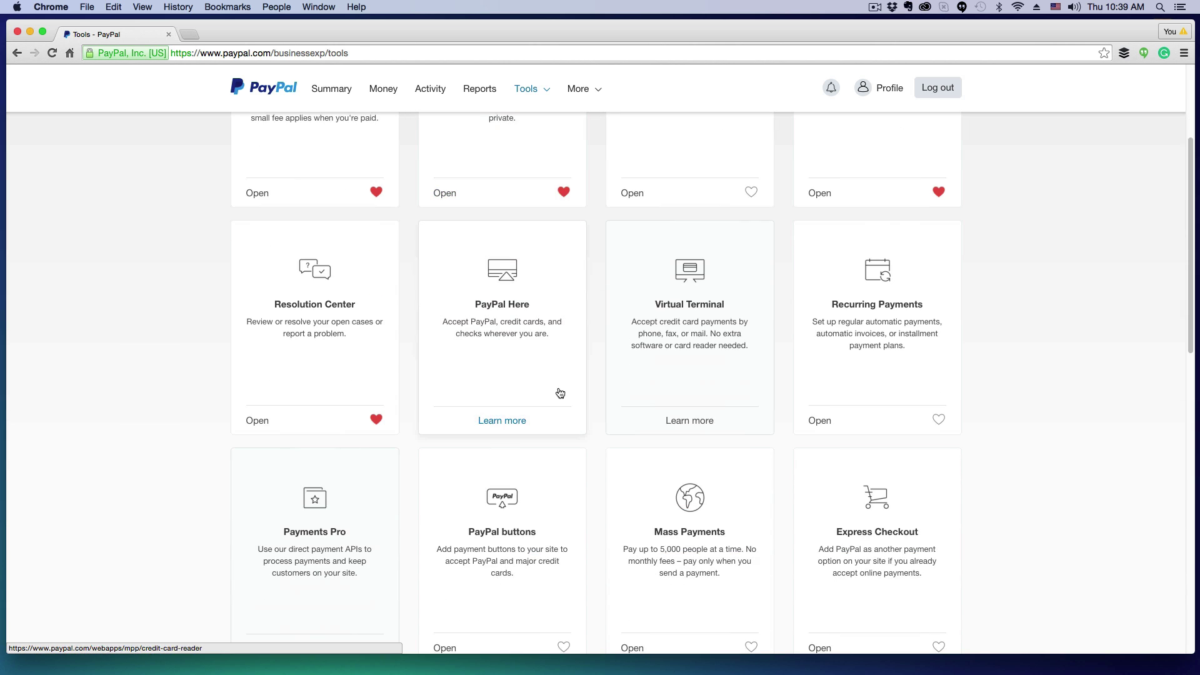
pyautogui.scroll(-2, 566, 399)
pyautogui.scroll(-2, 567, 399)
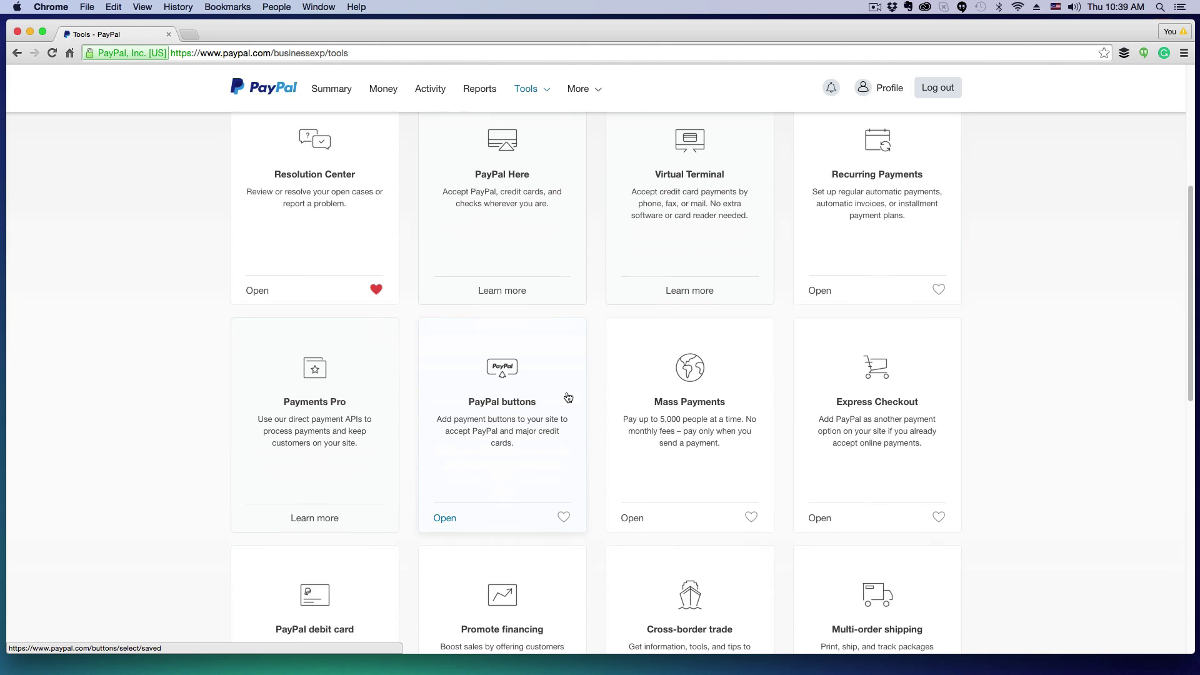
# Open the PayPal buttons tool from the Tools page
pyautogui.click(497, 409)
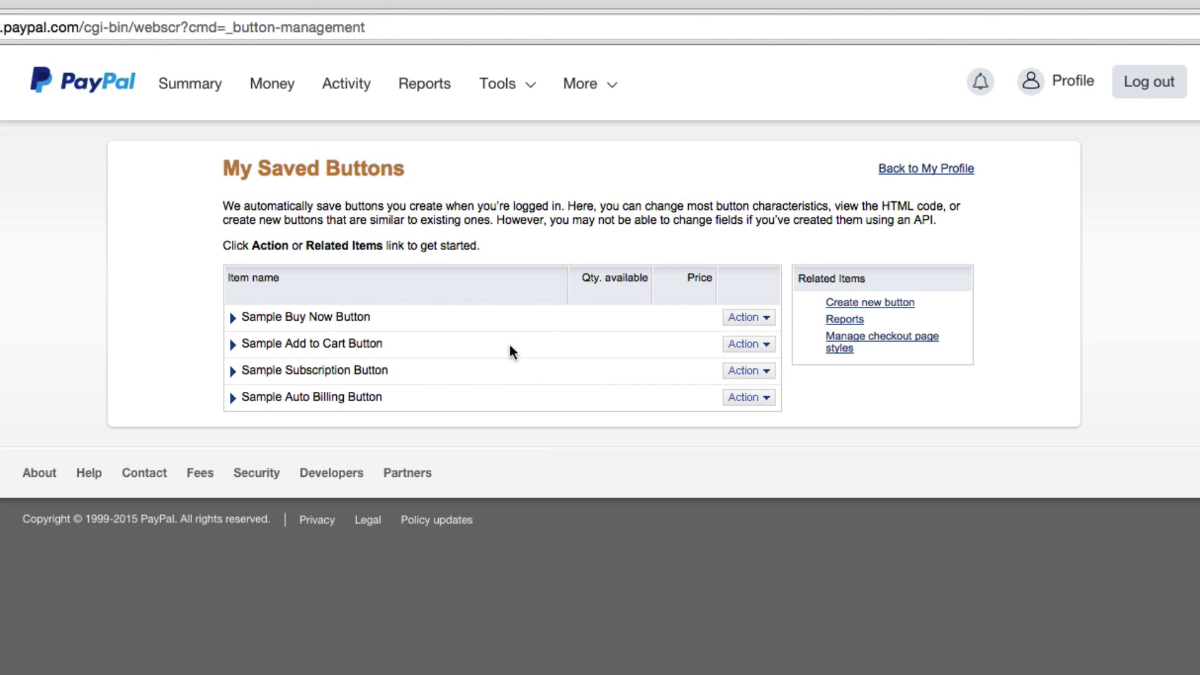
# Create a new Donations button with organization name Techguru
pyautogui.click(884, 305)
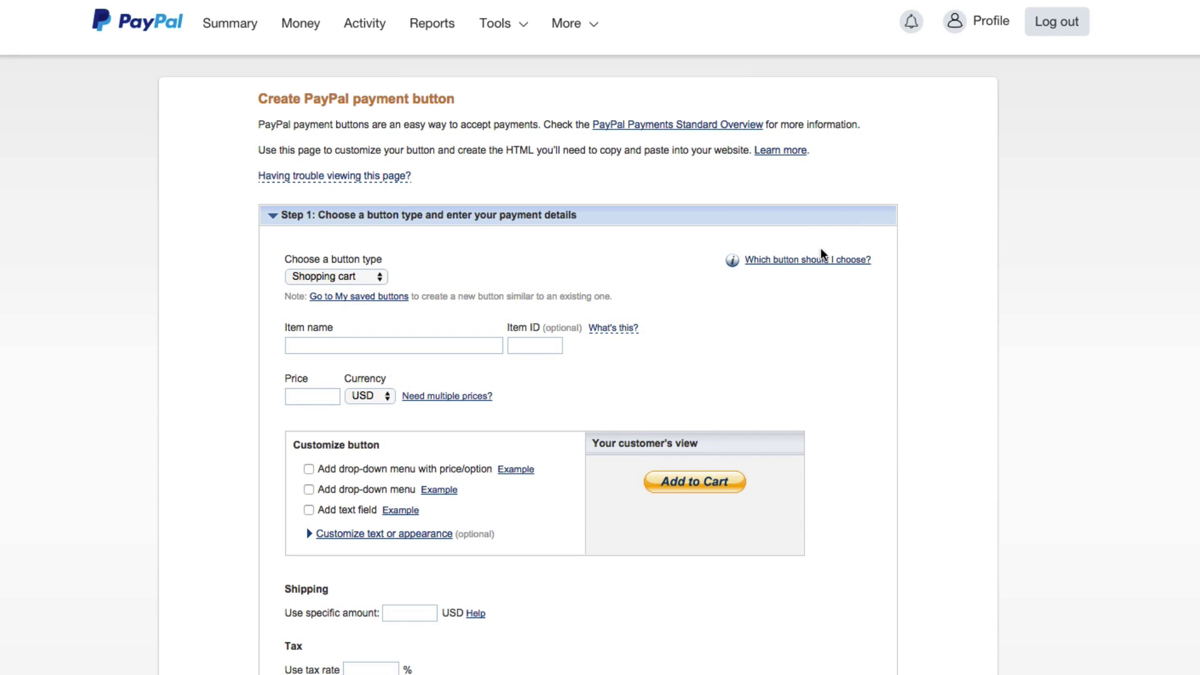
pyautogui.scroll(-5, 1007, 421)
pyautogui.scroll(3, 785, 412)
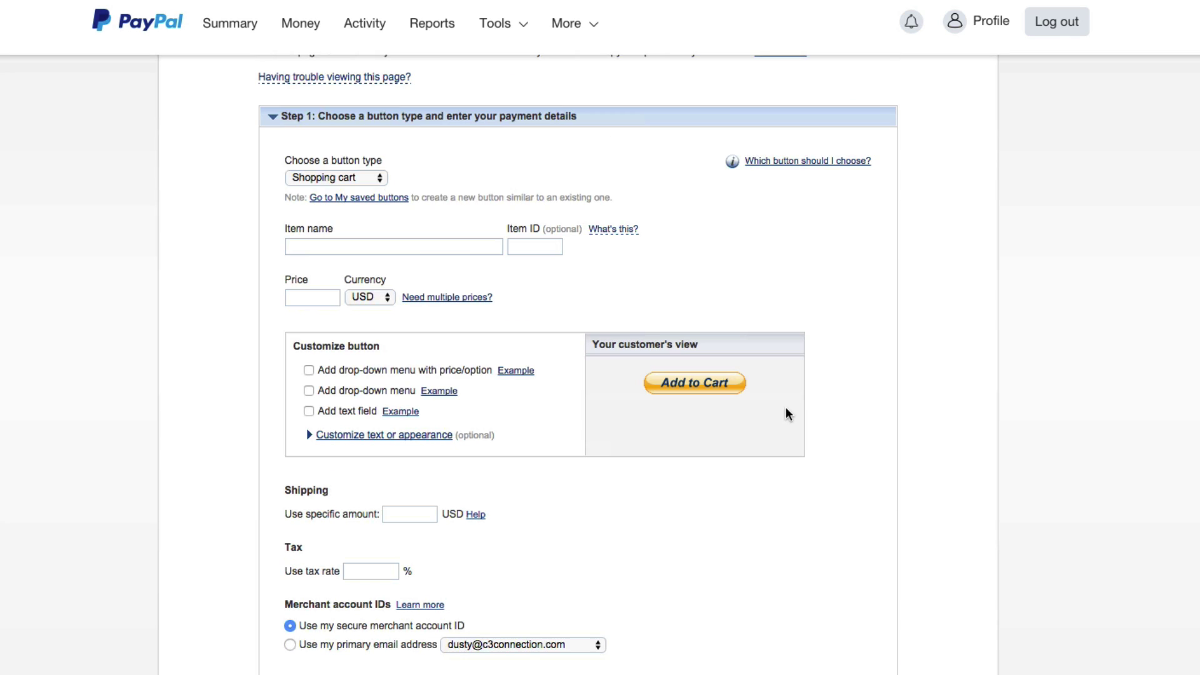
pyautogui.click(374, 178)
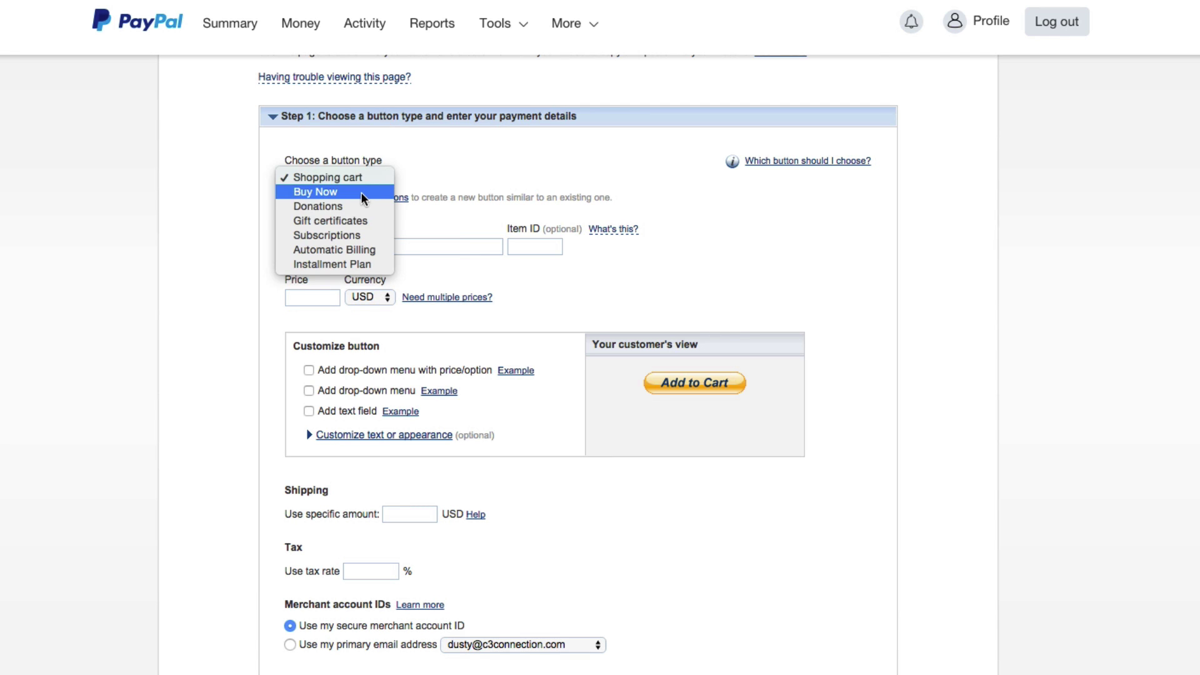
pyautogui.click(325, 207)
pyautogui.click(323, 245)
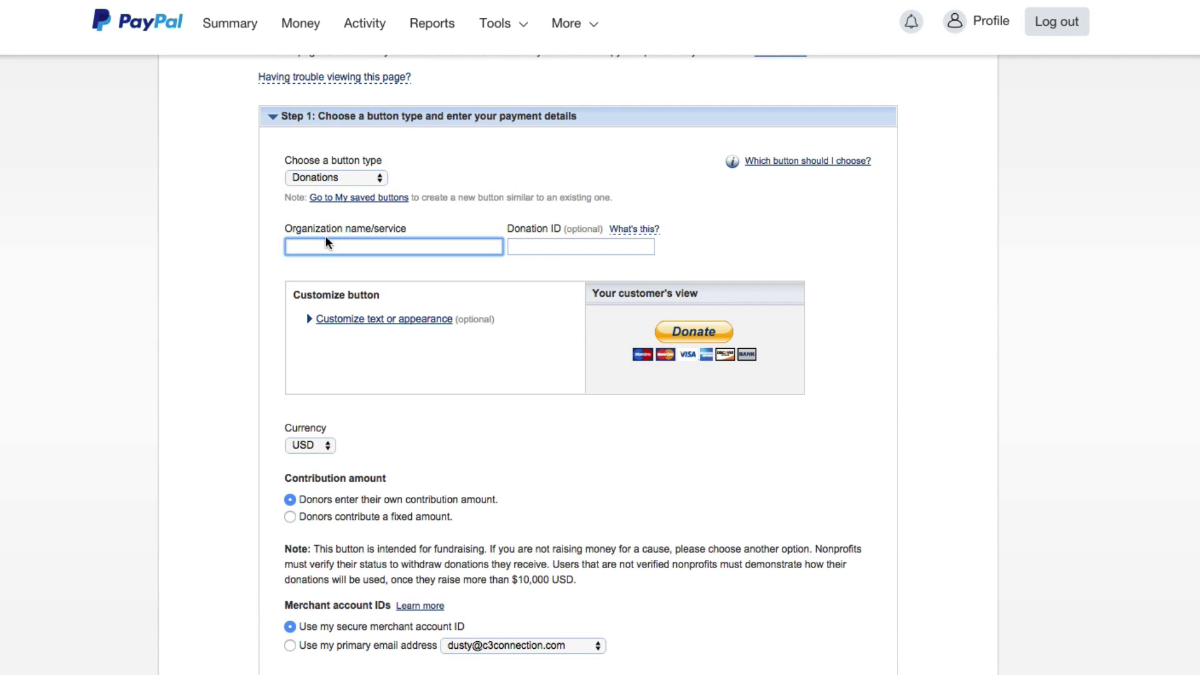
pyautogui.write('Te')
pyautogui.write('chguru')
# Keep the standard-size Donate button and turn on credit card logos
pyautogui.click(334, 321)
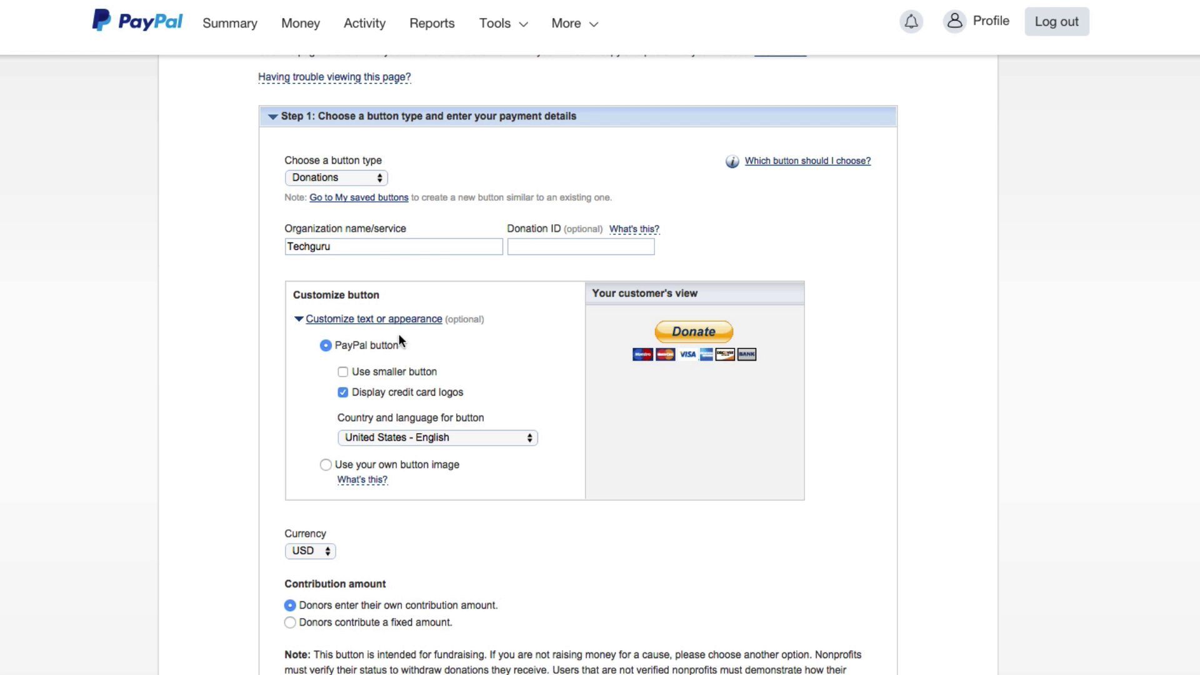
pyautogui.click(342, 371)
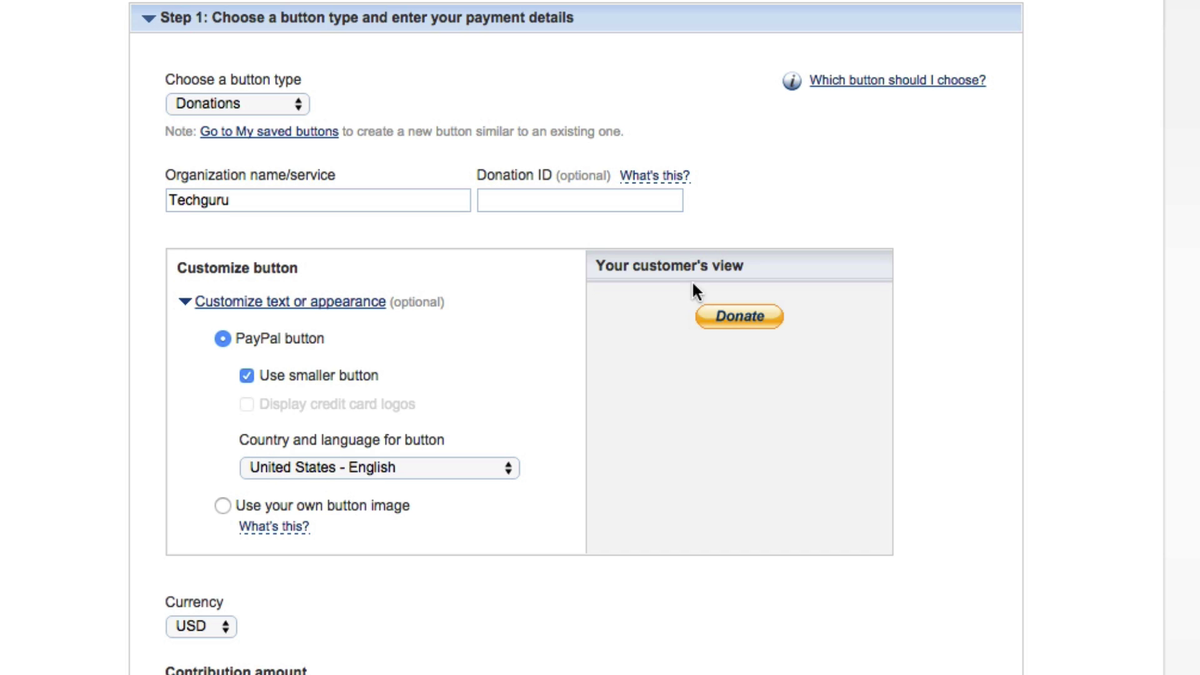
pyautogui.click(246, 374)
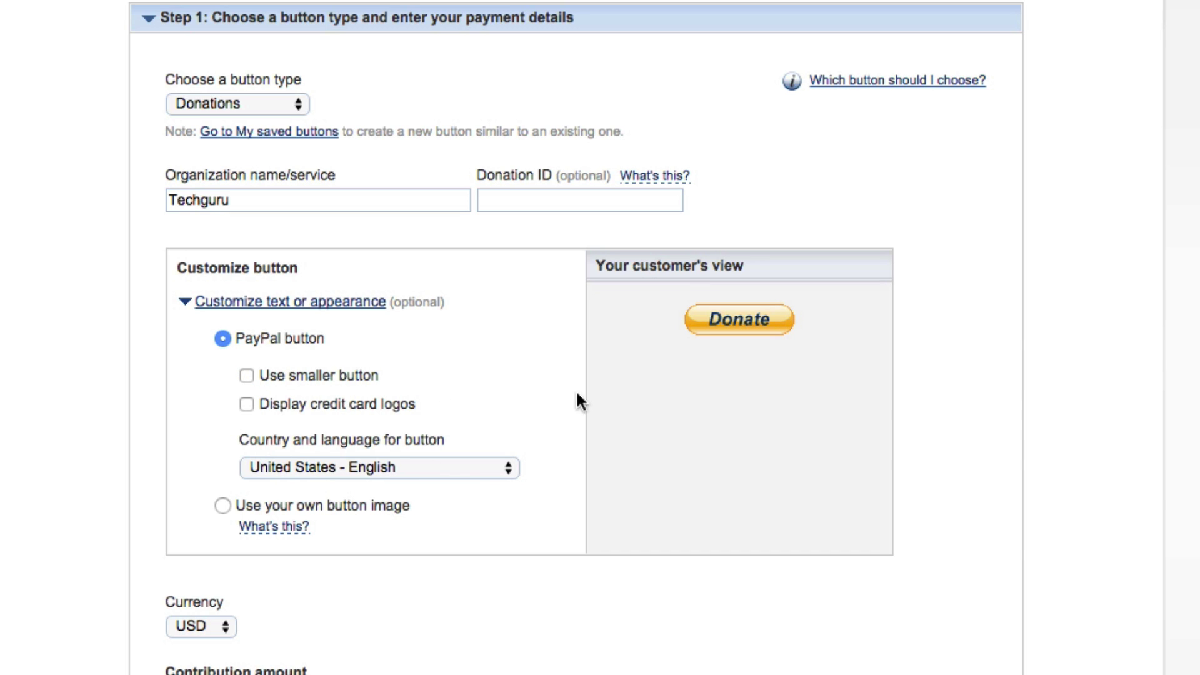
pyautogui.click(247, 404)
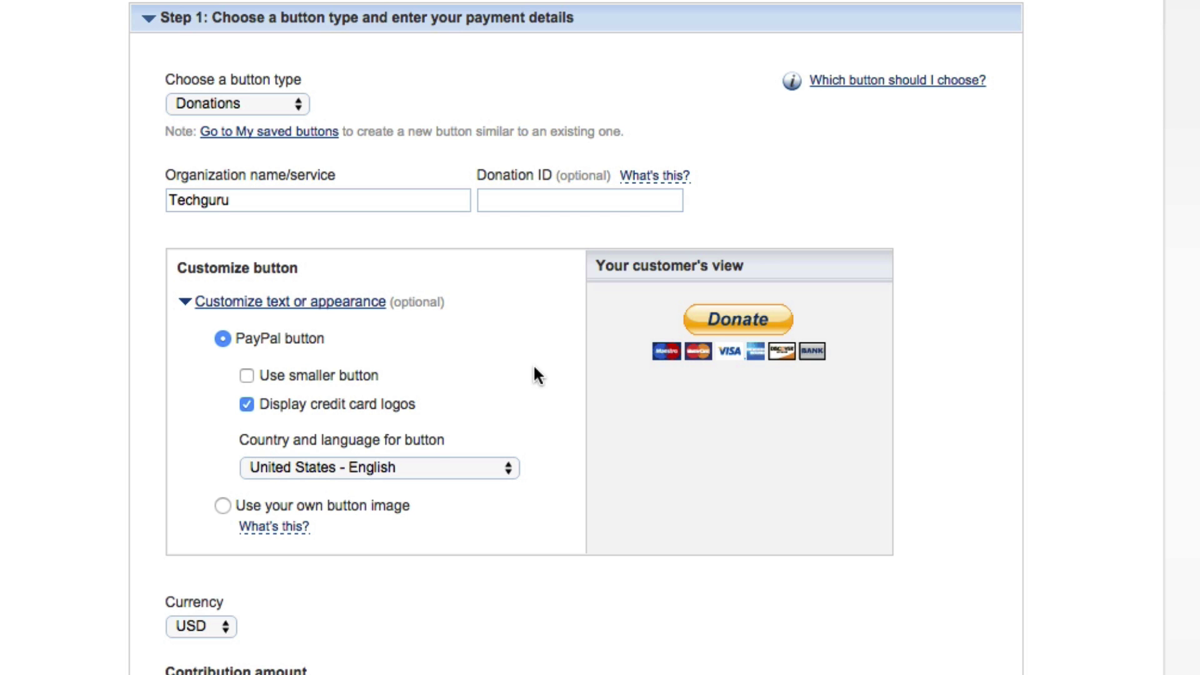
# Keep United States - English and the standard PayPal button image
pyautogui.click(329, 467)
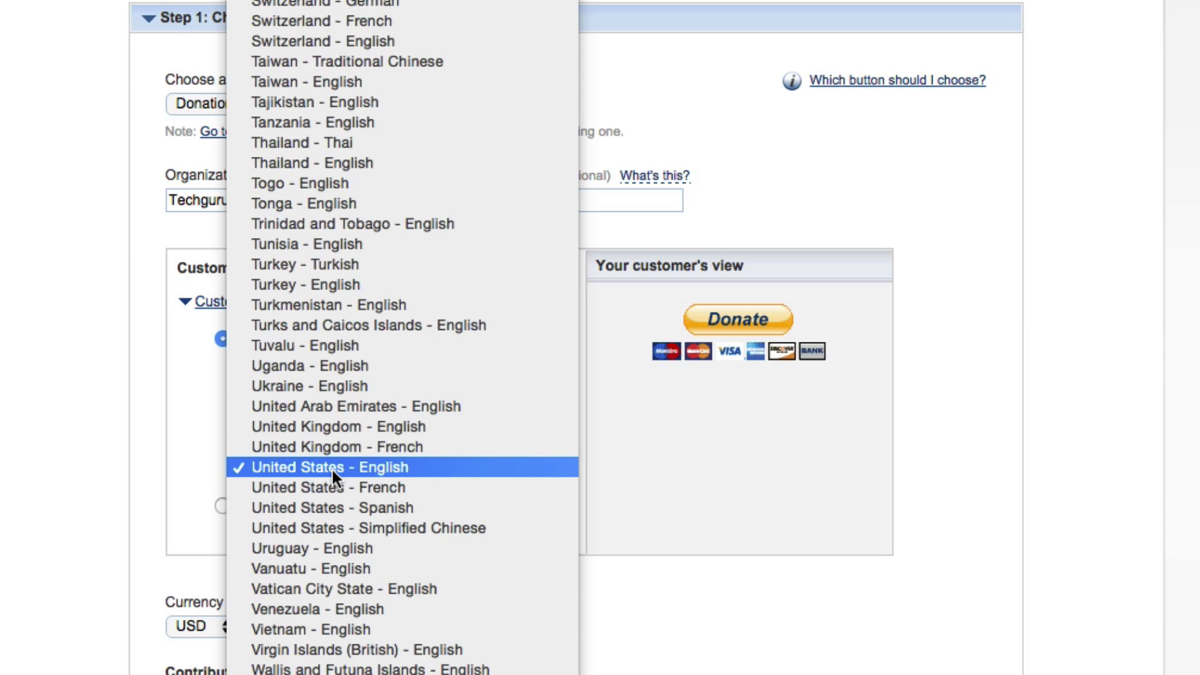
pyautogui.click(331, 467)
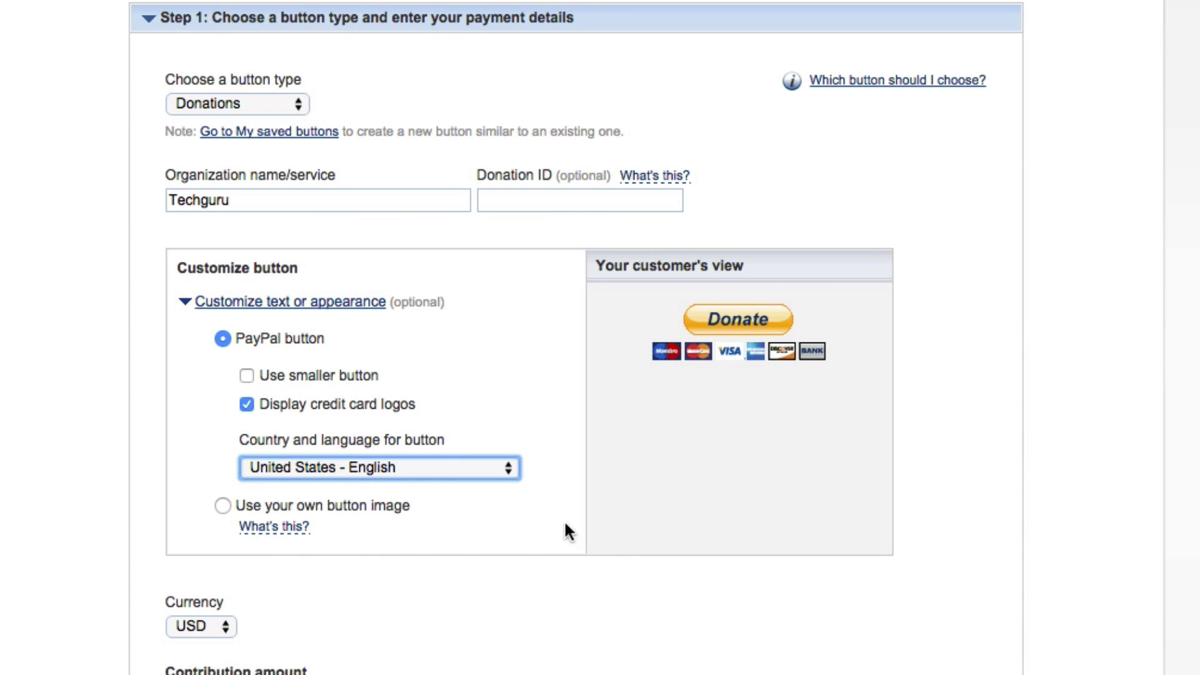
pyautogui.click(222, 506)
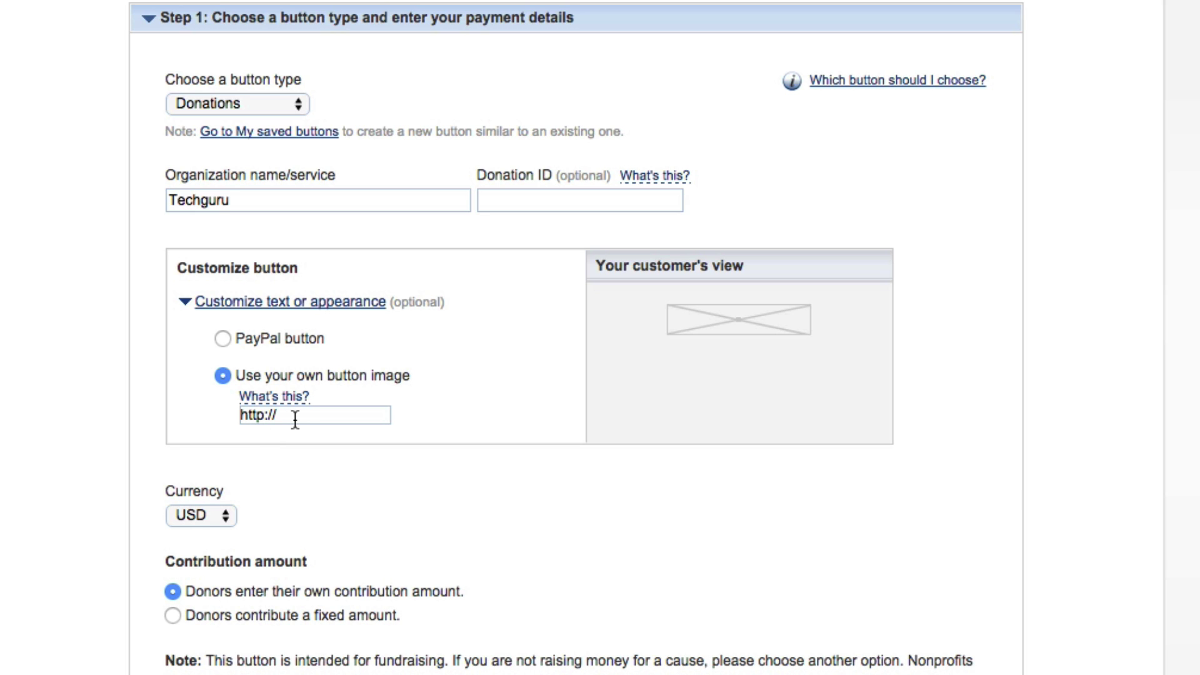
pyautogui.click(221, 339)
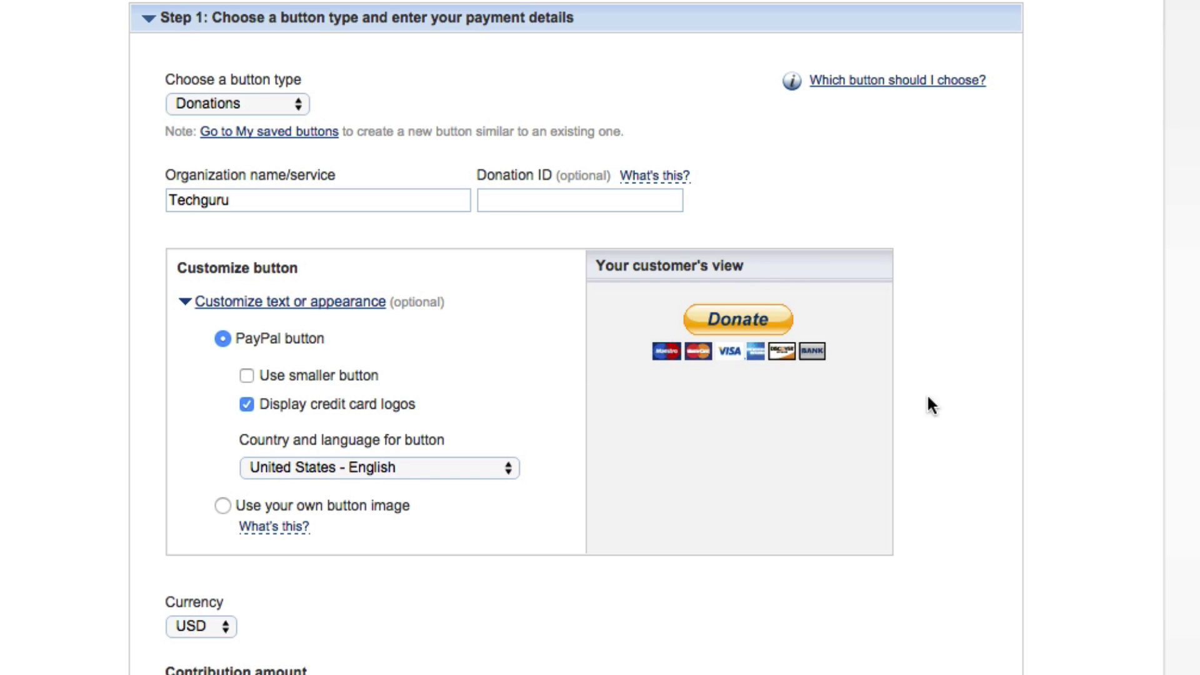
pyautogui.scroll(-2, 755, 310)
pyautogui.scroll(-2, 766, 501)
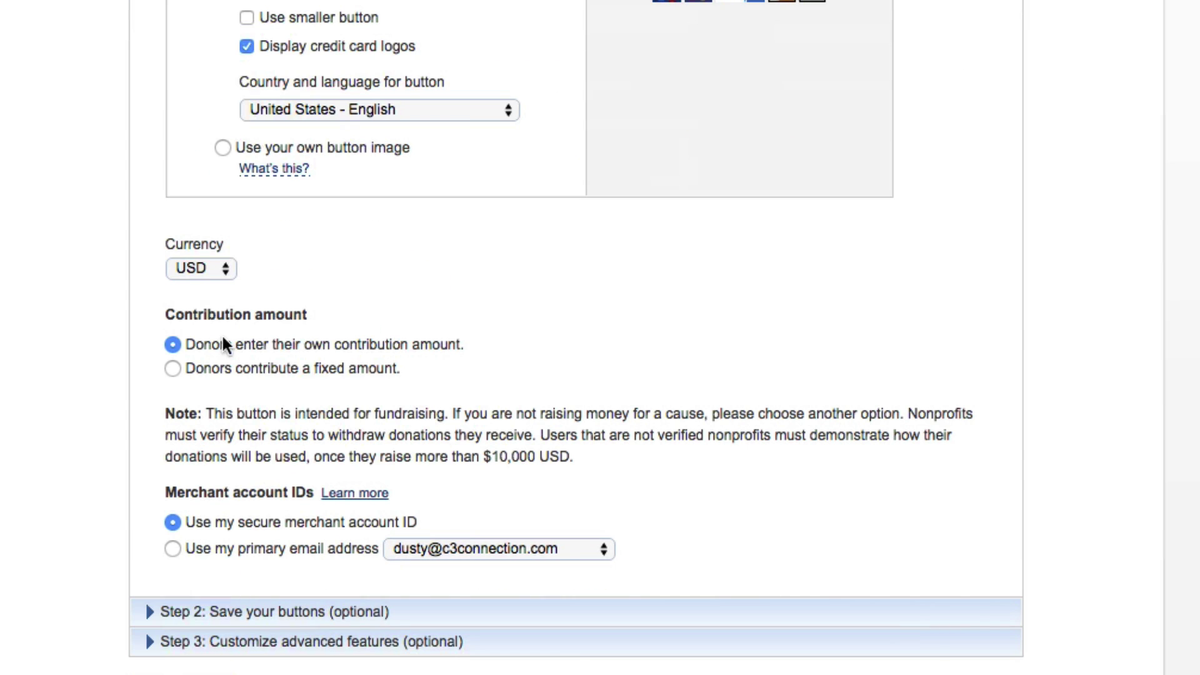
pyautogui.click(211, 274)
pyautogui.click(401, 247)
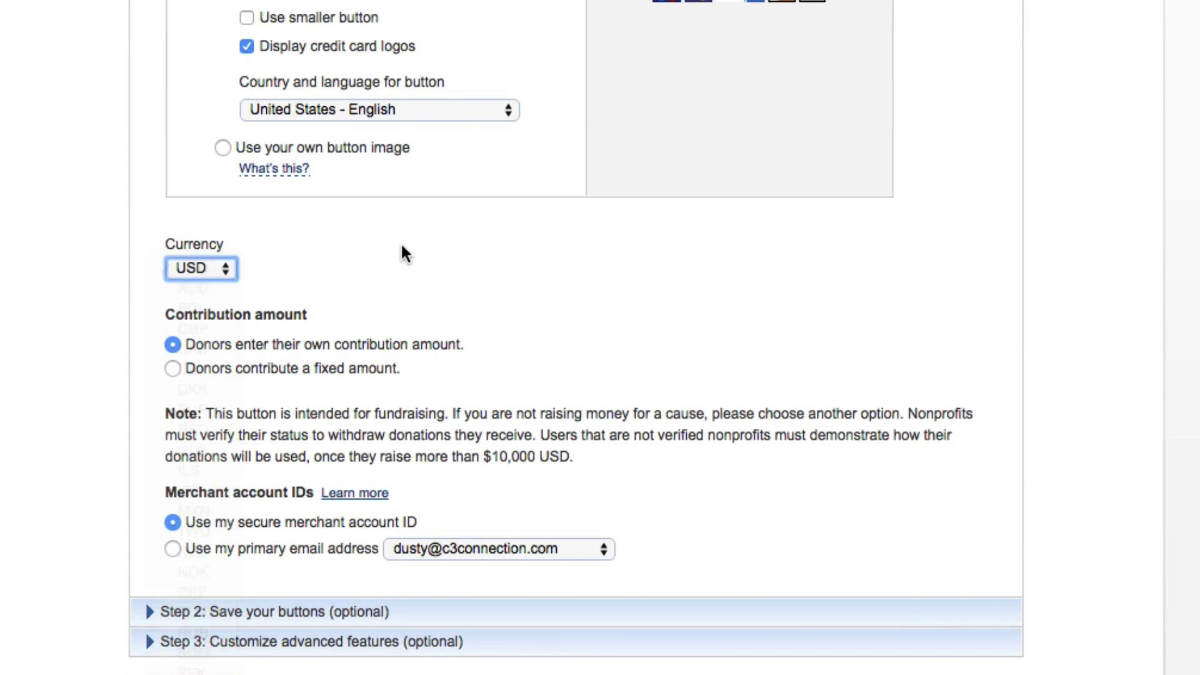
pyautogui.scroll(-1, 490, 315)
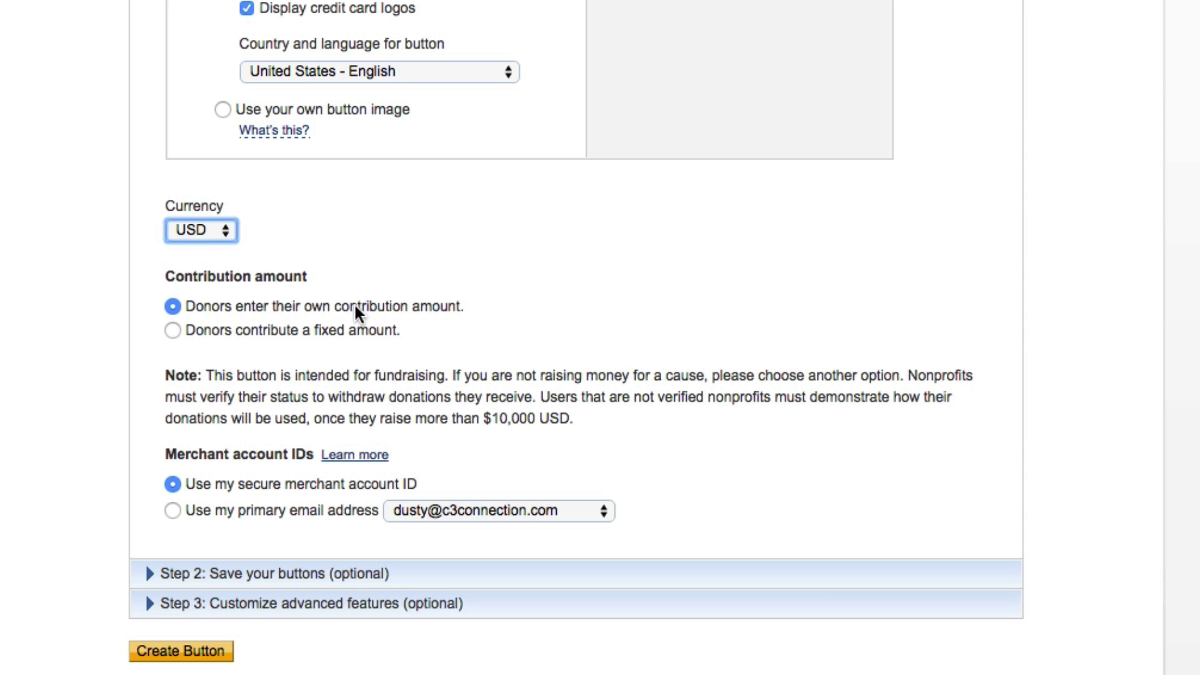
pyautogui.click(173, 328)
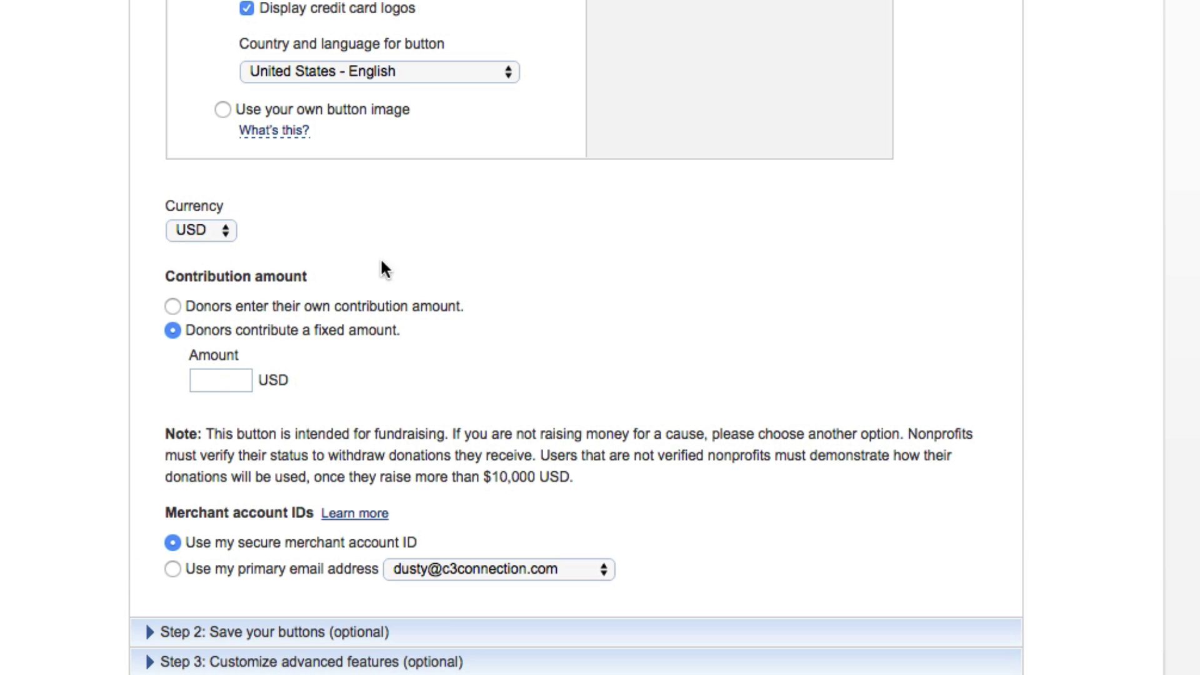
pyautogui.click(236, 384)
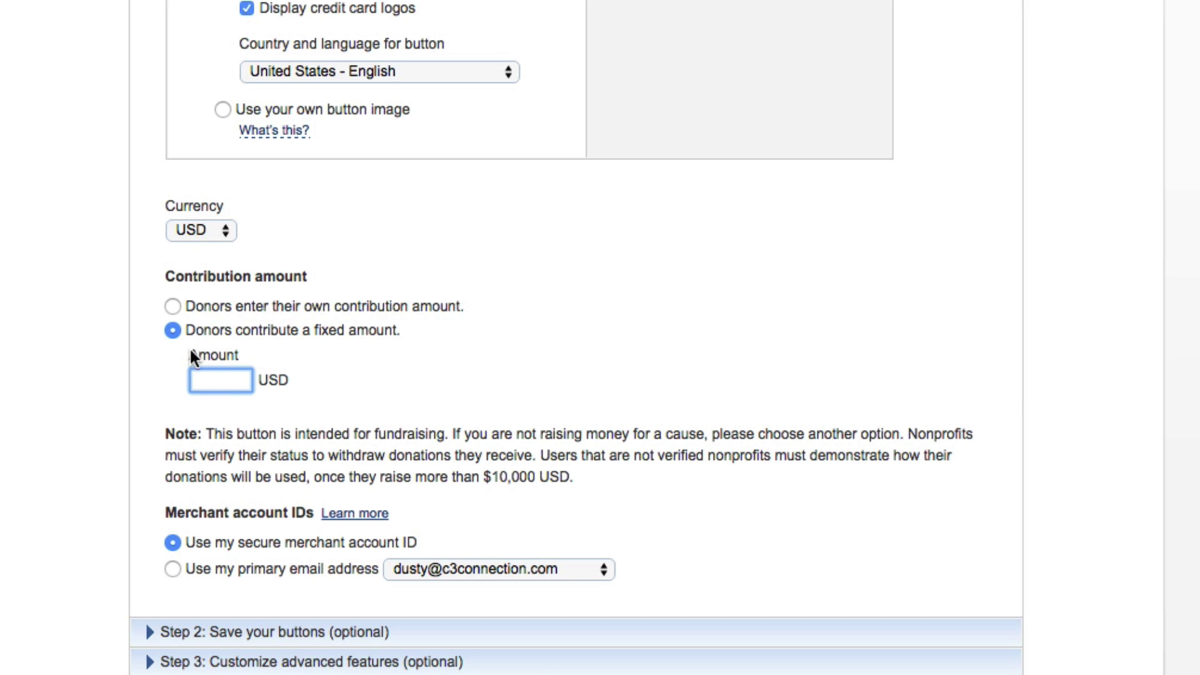
pyautogui.click(173, 307)
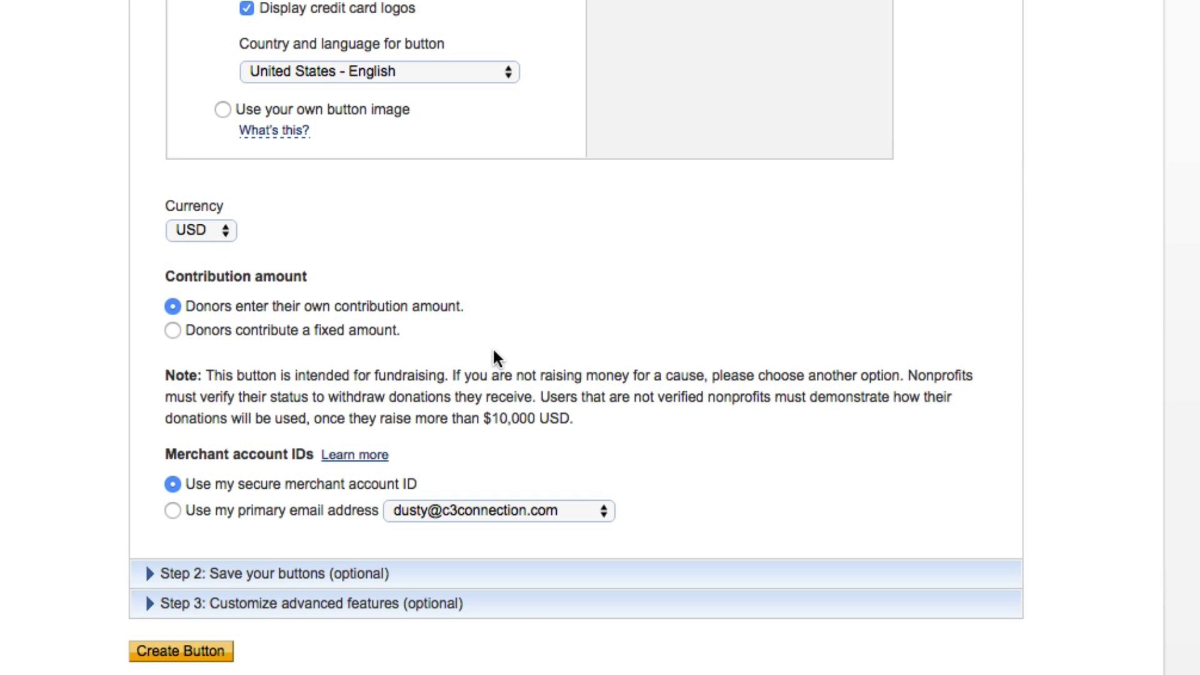
pyautogui.scroll(-3, 494, 358)
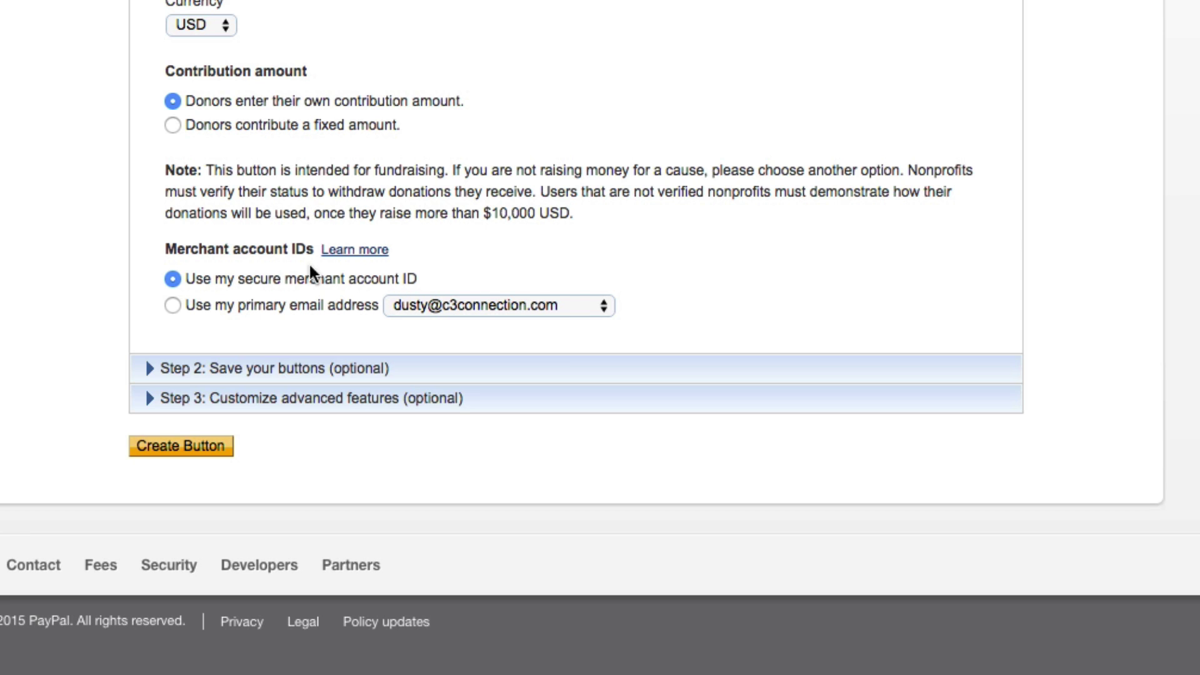
# Expand the 'Save your buttons' and 'Customize advanced features' sections
pyautogui.click(191, 368)
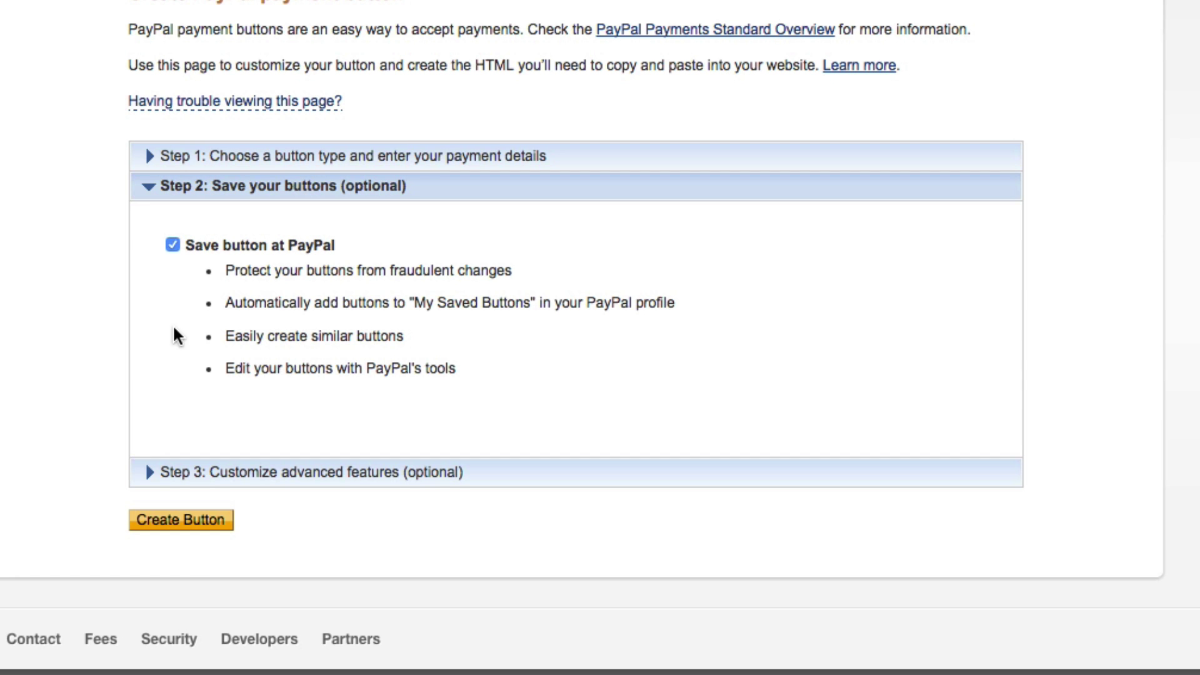
pyautogui.click(177, 472)
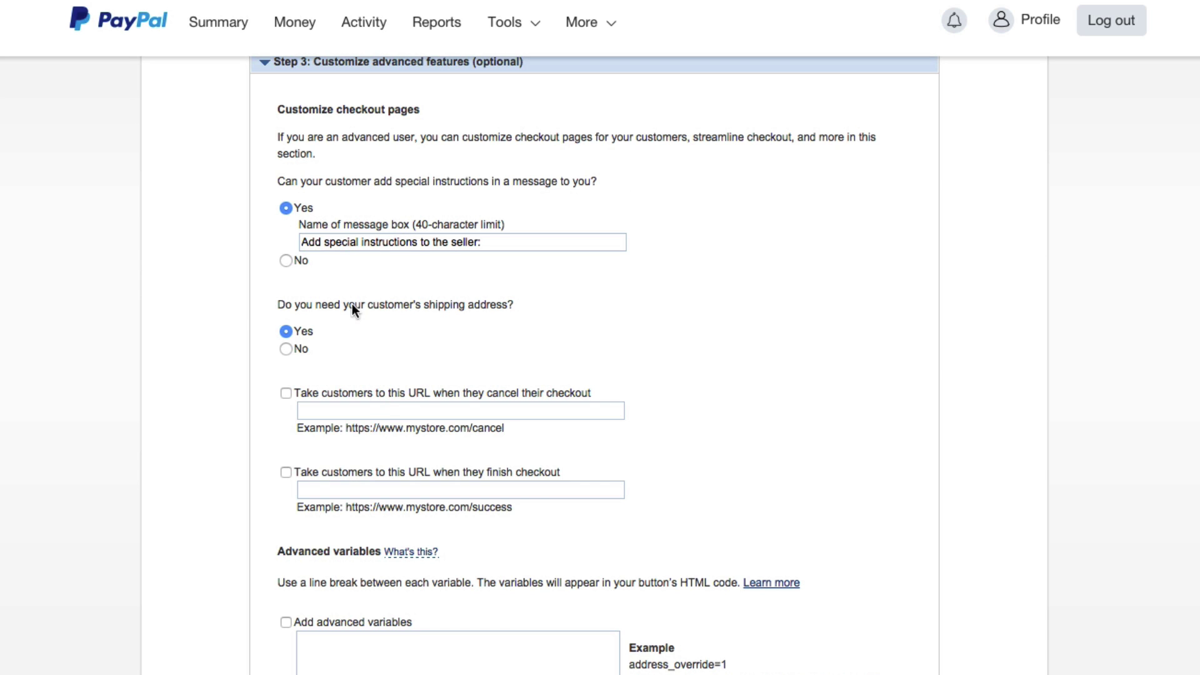
# Set 'Do you need your customer's shipping address?' to No
pyautogui.click(286, 349)
pyautogui.scroll(-2, 393, 538)
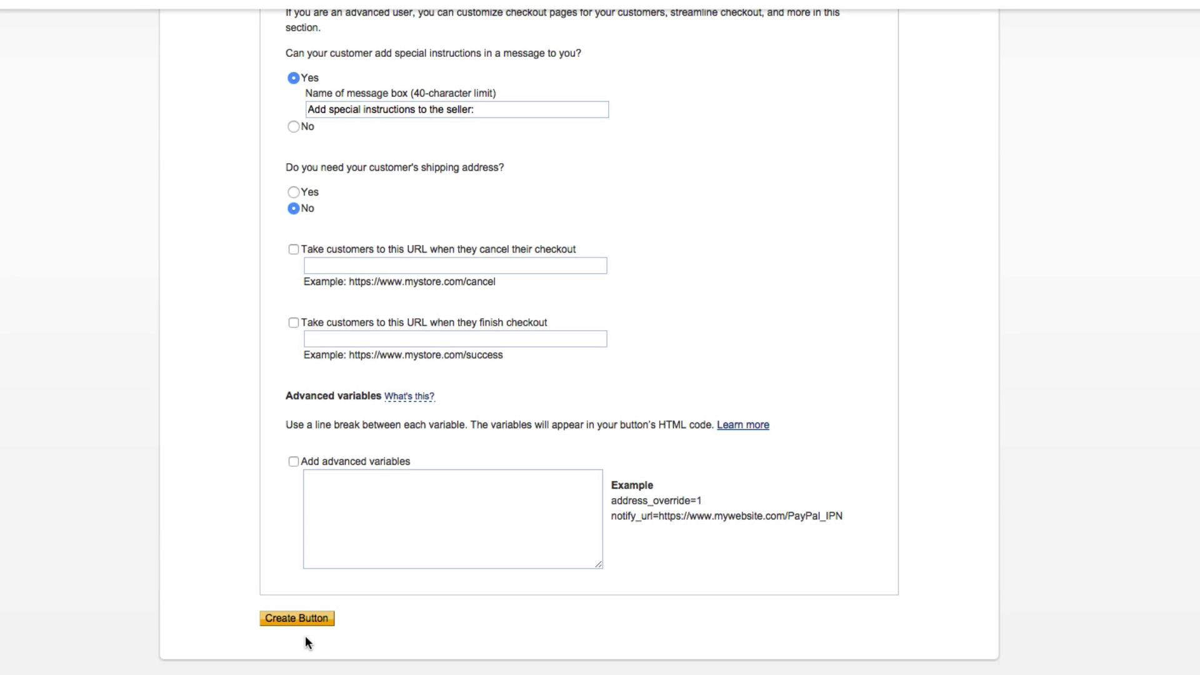
# Create the Donate button and highlight its generated HTML code
pyautogui.click(308, 620)
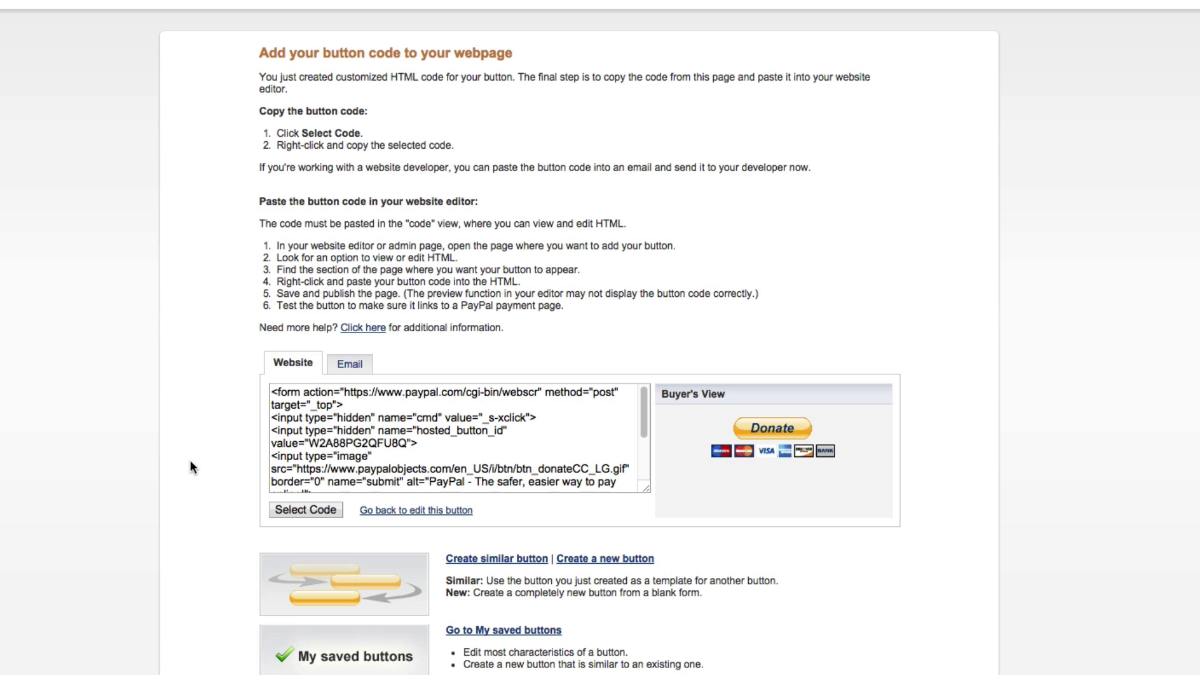
pyautogui.scroll(-3, 127, 280)
pyautogui.scroll(3, 130, 285)
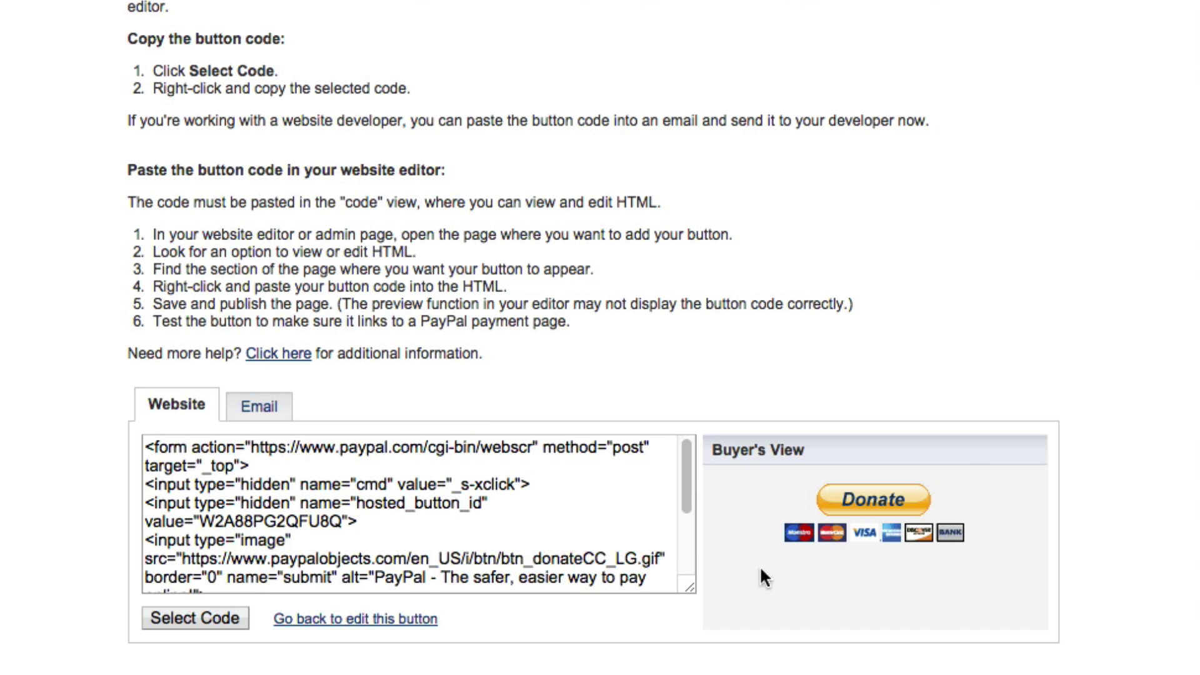
pyautogui.click(381, 519)
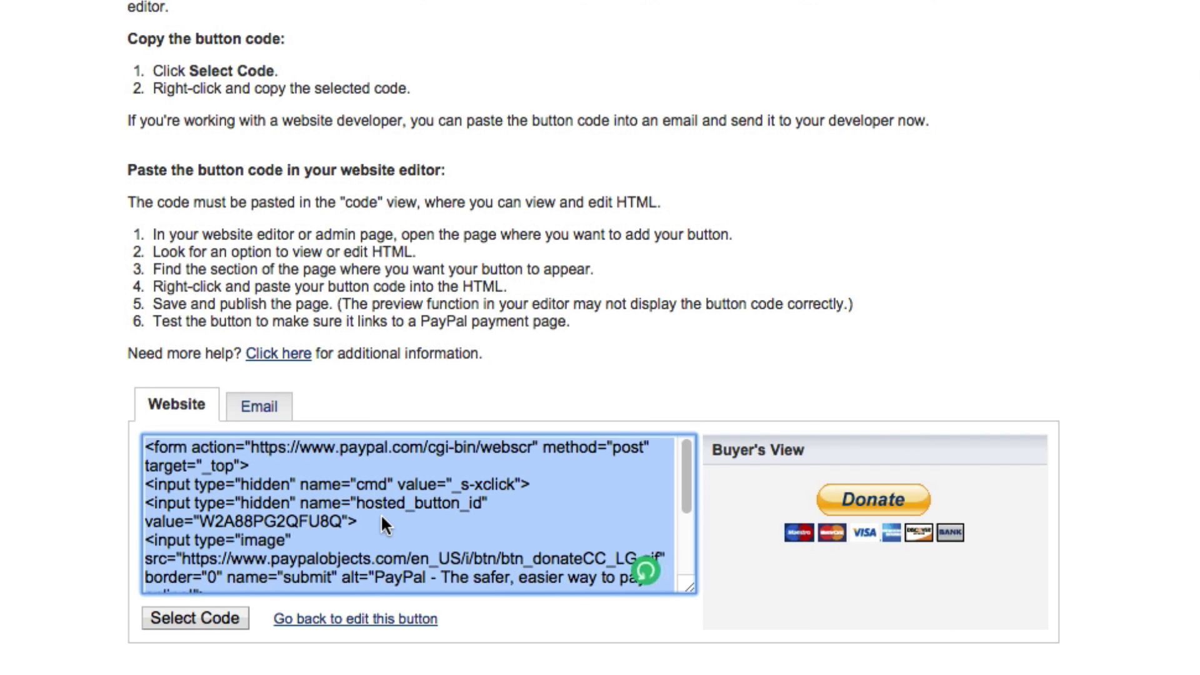
pyautogui.scroll(-3, 380, 521)
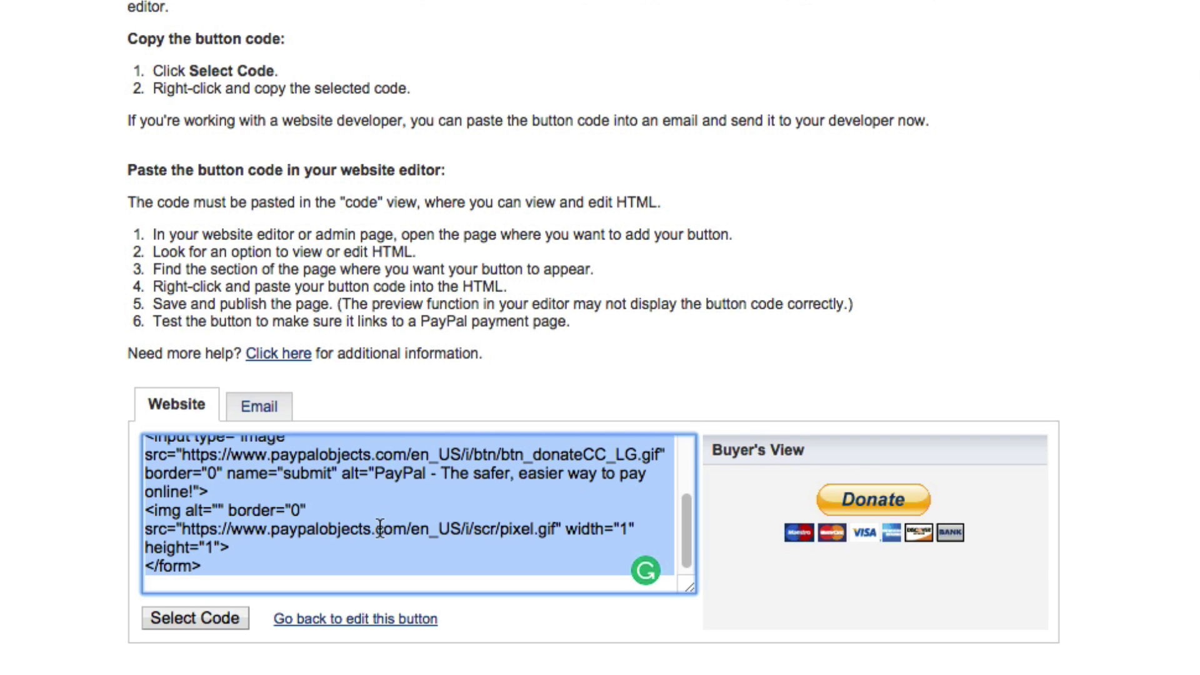
pyautogui.scroll(1, 383, 526)
pyautogui.scroll(-5, 382, 528)
pyautogui.click(38, 433)
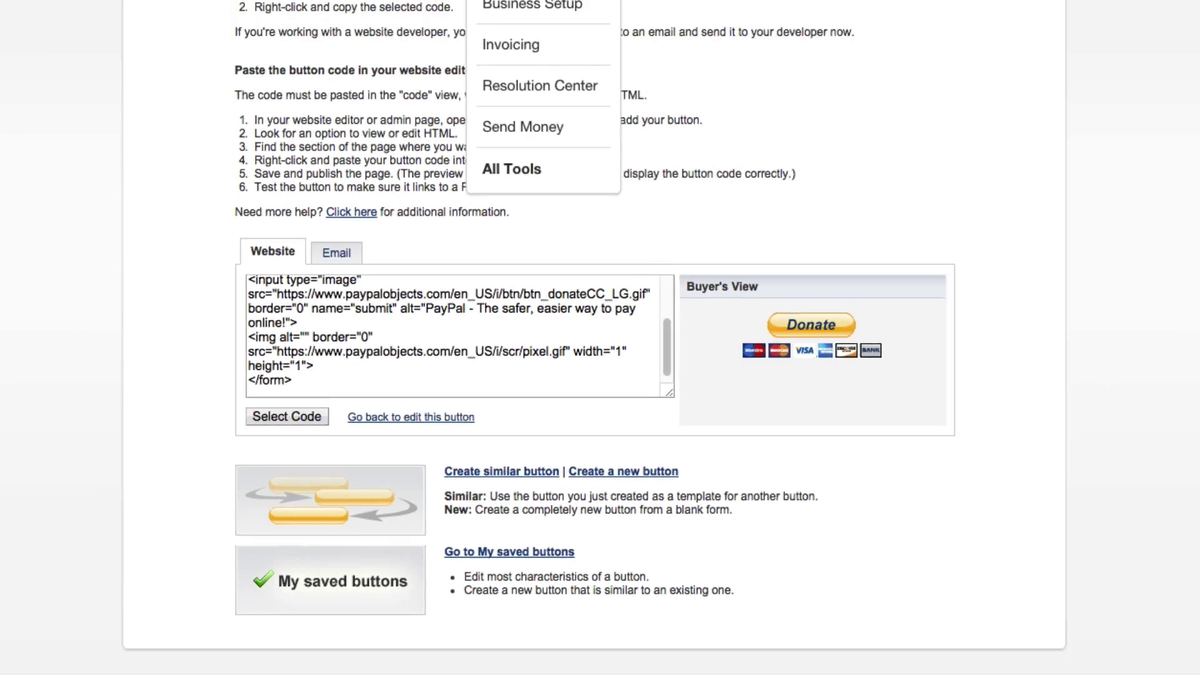
# Go through All Tools to PayPal buttons and expand the saved Techguru button
pyautogui.click(541, 235)
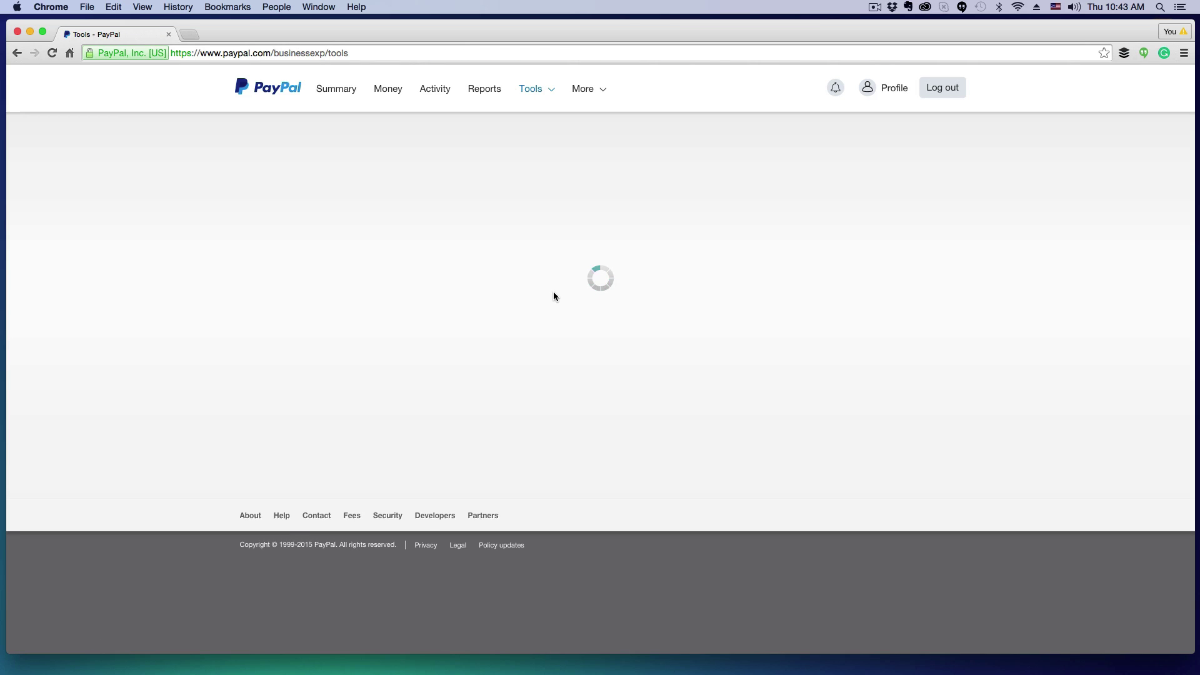
pyautogui.scroll(-4, 549, 295)
pyautogui.scroll(1, 552, 300)
pyautogui.scroll(2, 525, 272)
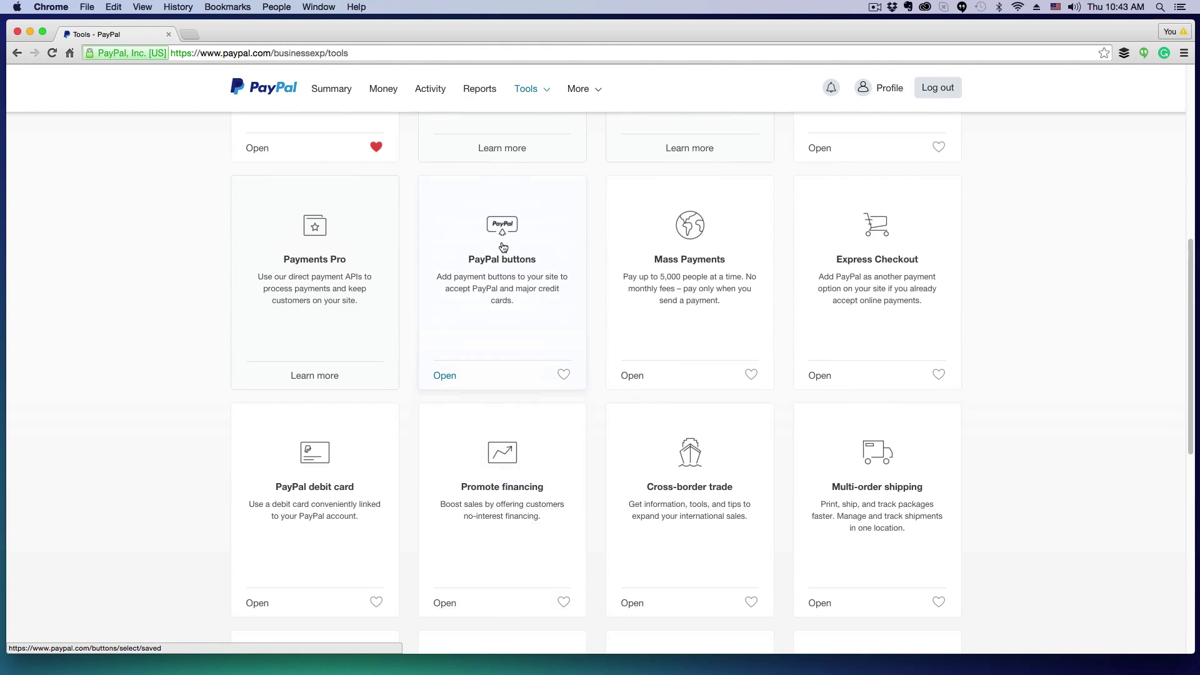
pyautogui.click(491, 277)
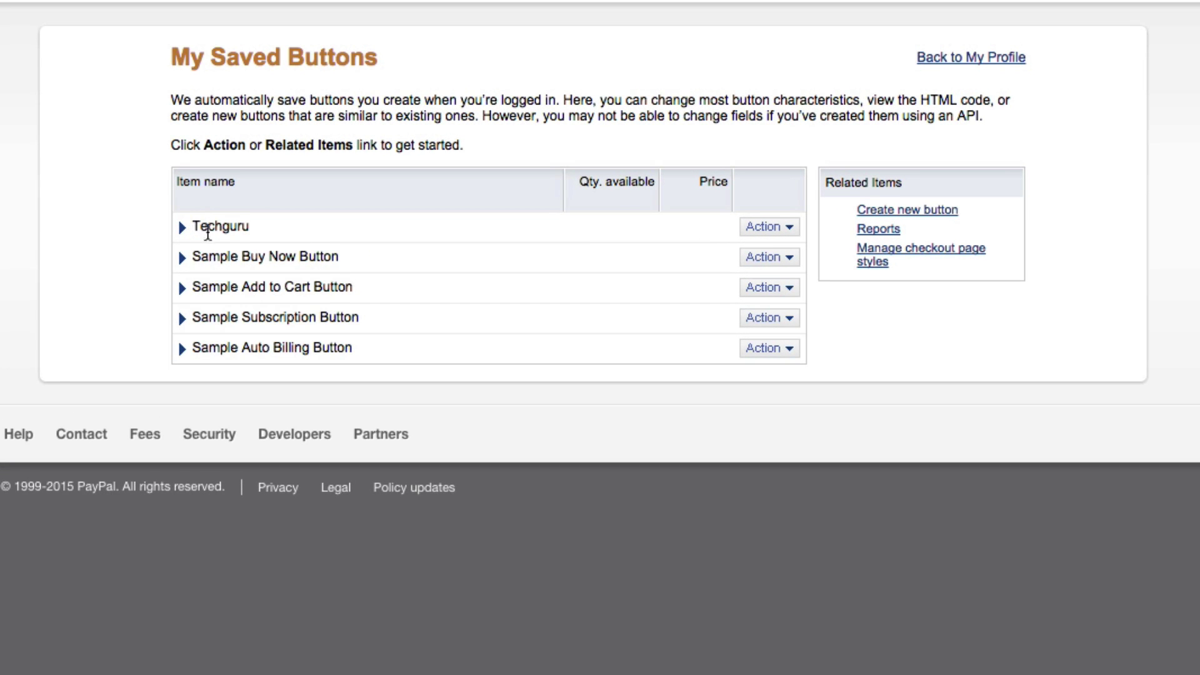
pyautogui.doubleClick(199, 228)
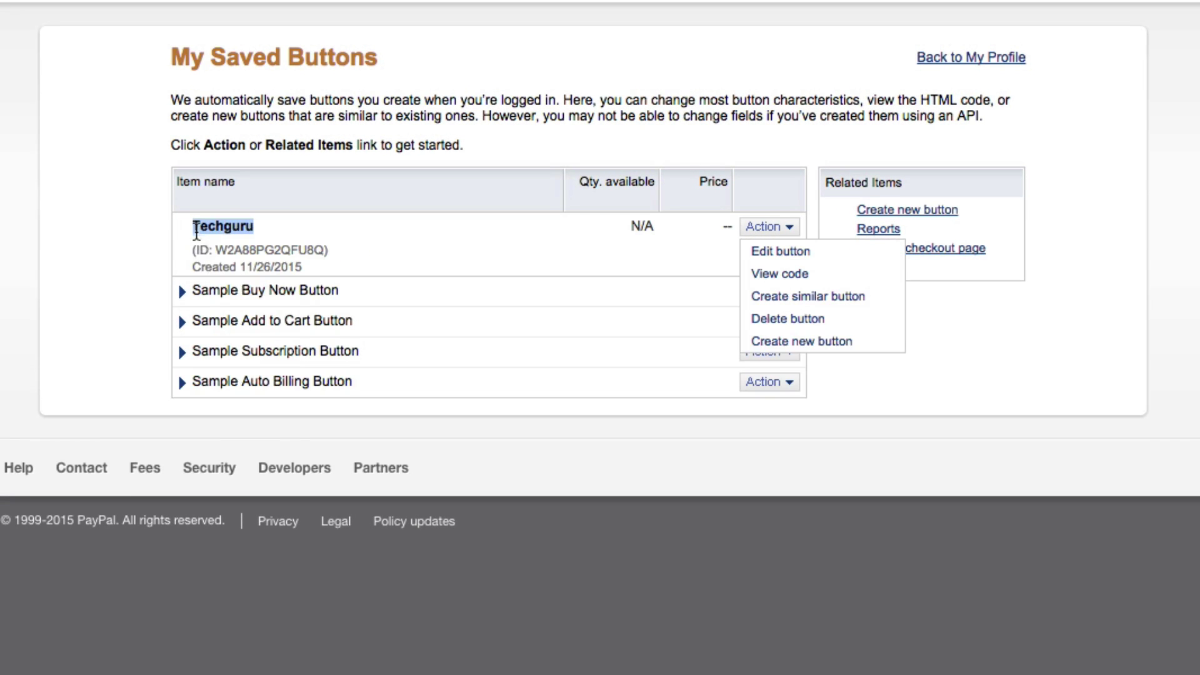